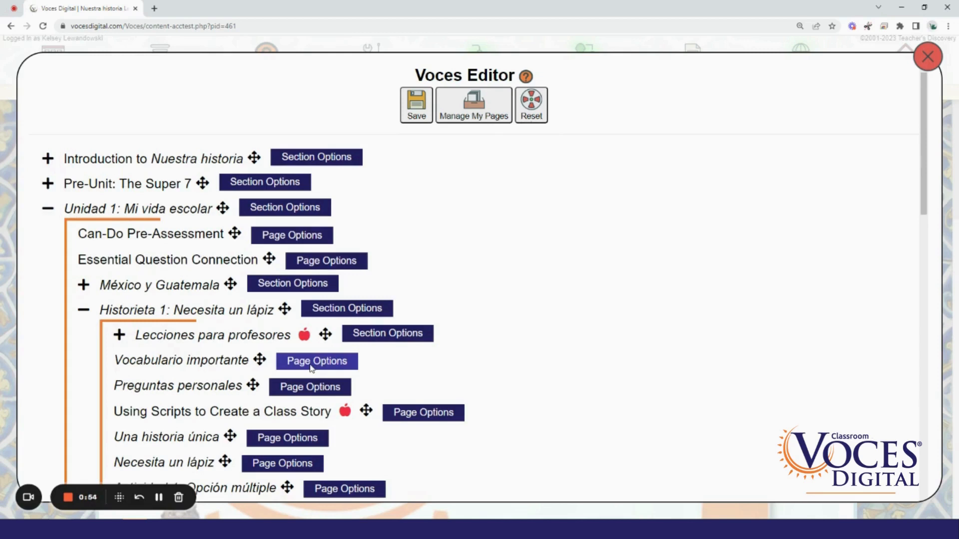
Step: Open the contents of the Vocabulario importante page for editing, naming the copy "<i>Vocabulario importante</i> With Speaking"
{"action": "left_click", "coordinate": [310, 366]}
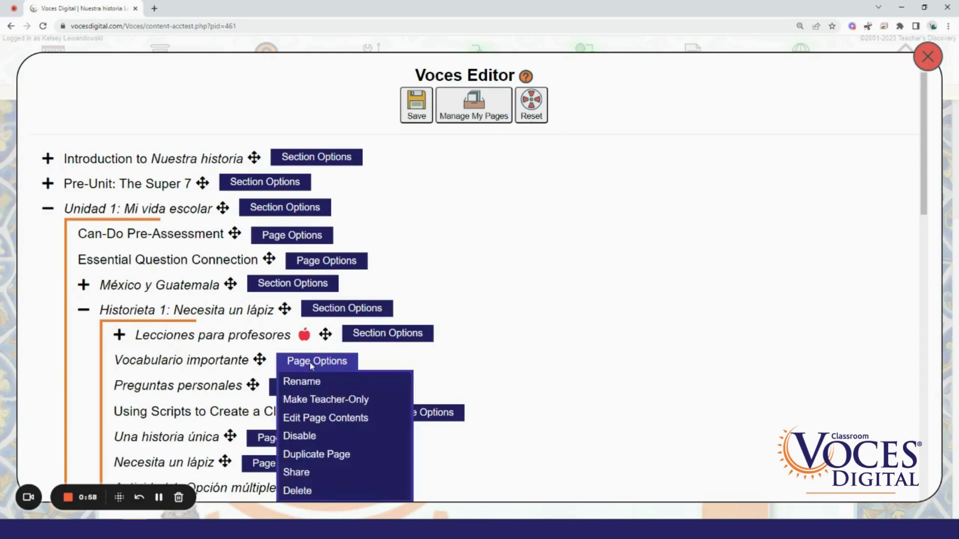
{"action": "left_click", "coordinate": [311, 415]}
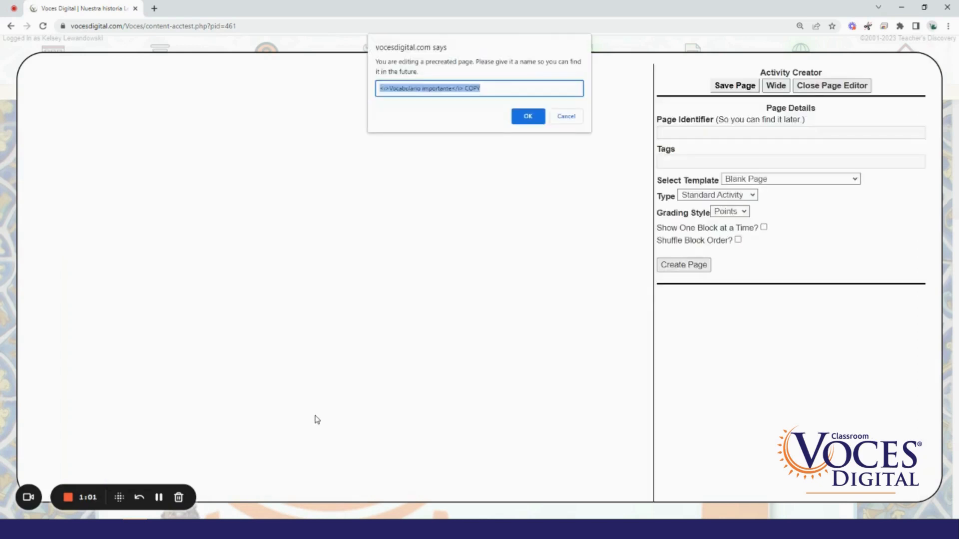
{"action": "left_click", "coordinate": [482, 87]}
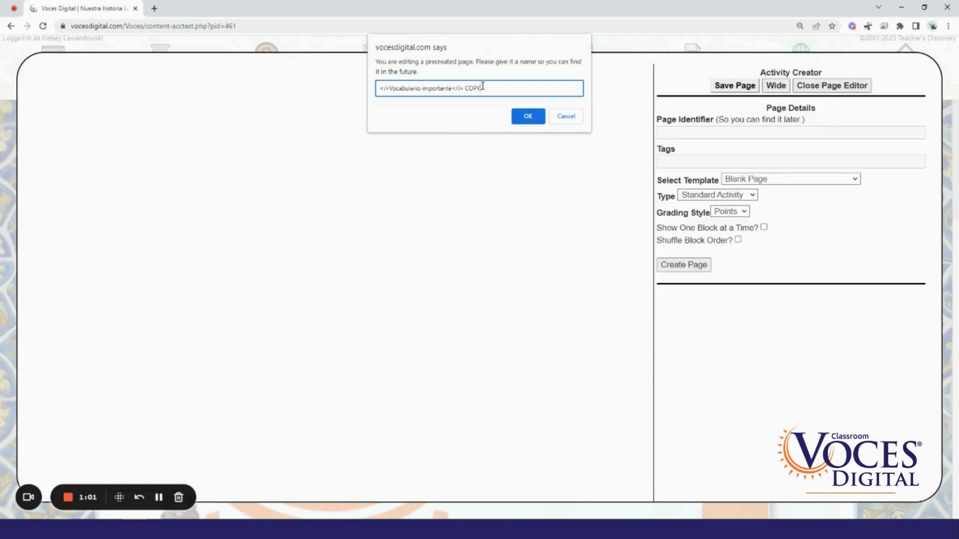
{"action": "key", "text": "BackSpace"}
{"action": "key", "text": "BackSpace"}
{"action": "key", "text": "BackSpace"}
{"action": "key", "text": "BackSpace"}
{"action": "type", "text": "With Speaking"}
{"action": "left_click", "coordinate": [528, 116]}
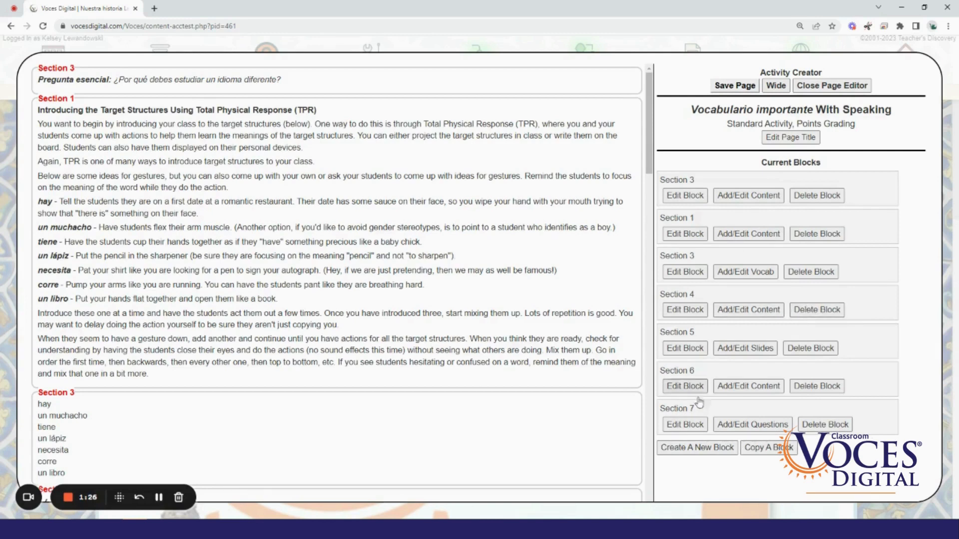
Step: Start a new Student Recording block with the directions "Record your response to the prompt"
{"action": "left_click", "coordinate": [689, 449]}
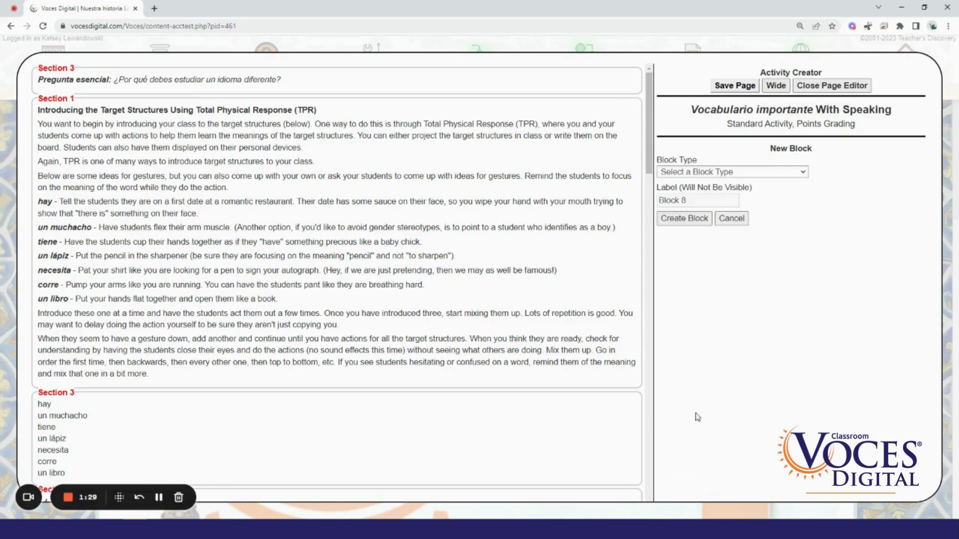
{"action": "left_click", "coordinate": [678, 173]}
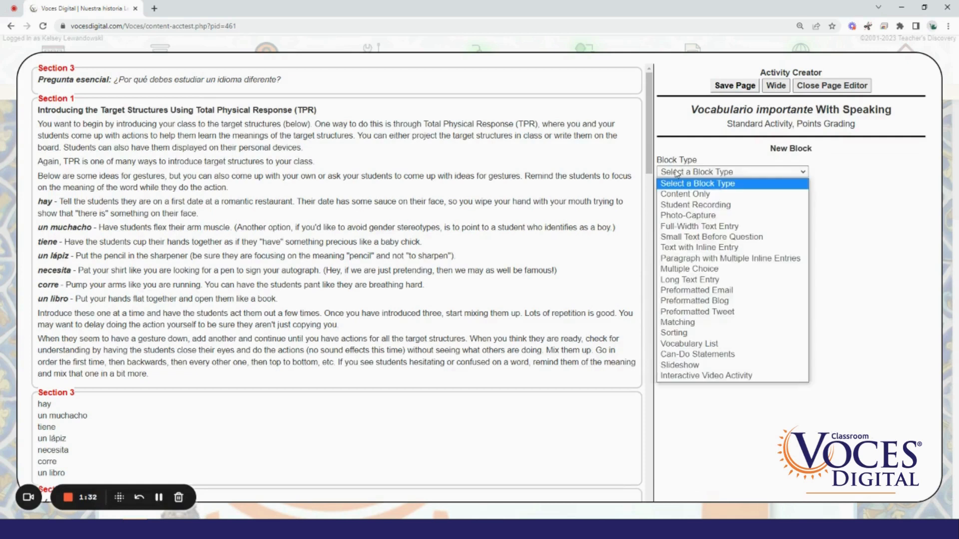
{"action": "left_click", "coordinate": [685, 206]}
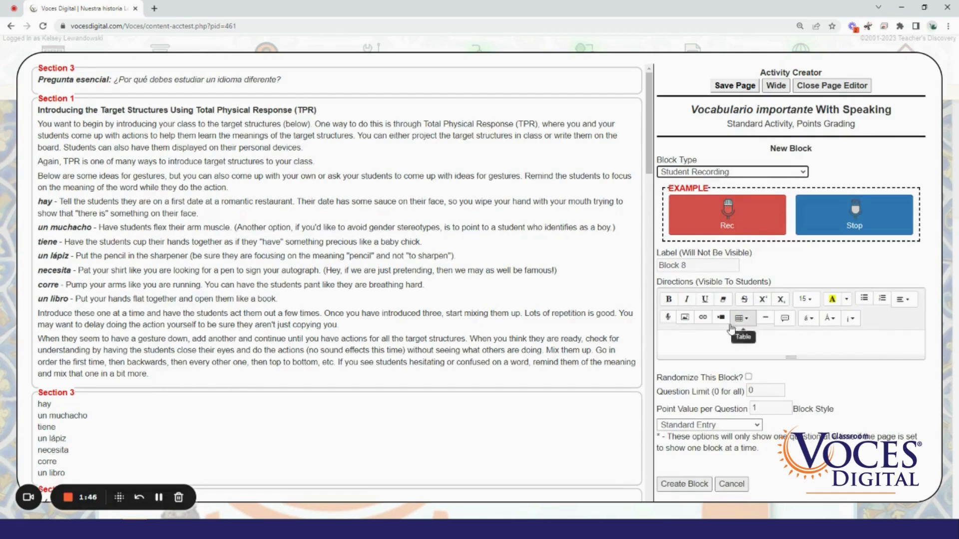
{"action": "left_click", "coordinate": [709, 342]}
{"action": "type", "text": "R"}
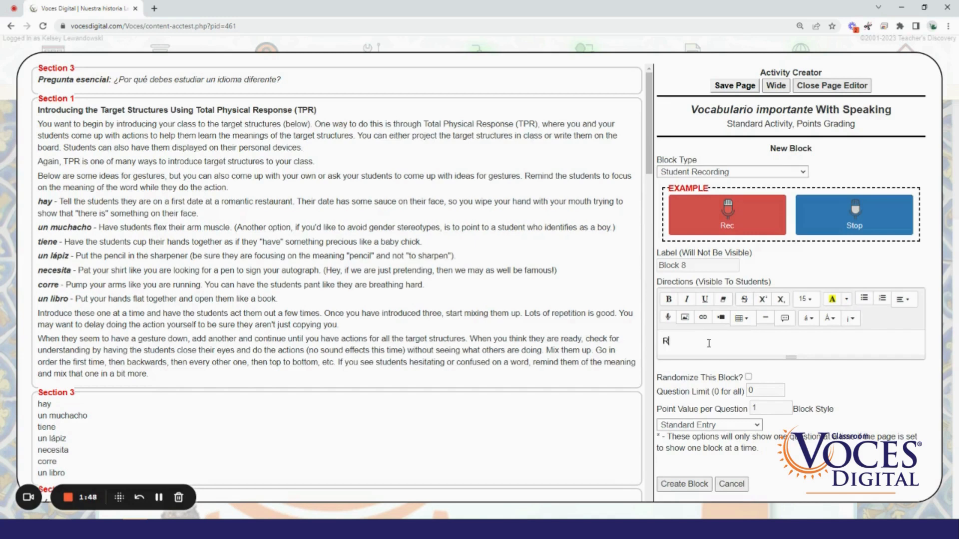
{"action": "type", "text": "ecord your response to the prompt"}
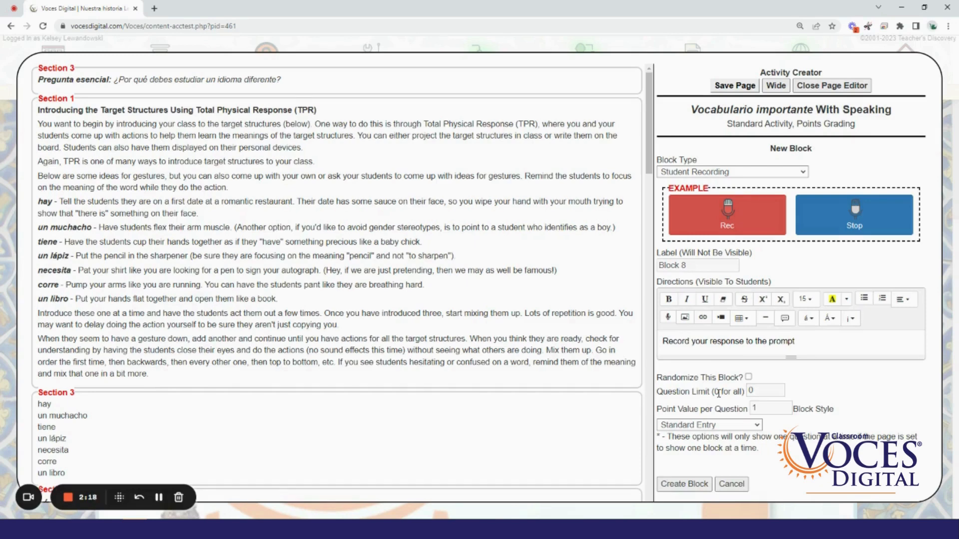
Step: Create the recording block with a point value of 1 per question and the Standard Entry block style
{"action": "left_click", "coordinate": [768, 408]}
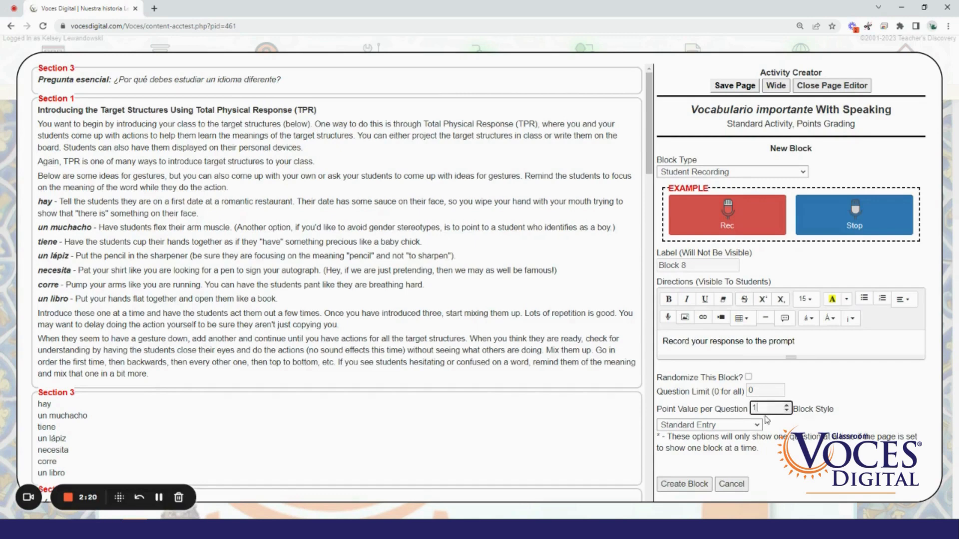
{"action": "left_click", "coordinate": [724, 426]}
{"action": "left_click", "coordinate": [726, 427]}
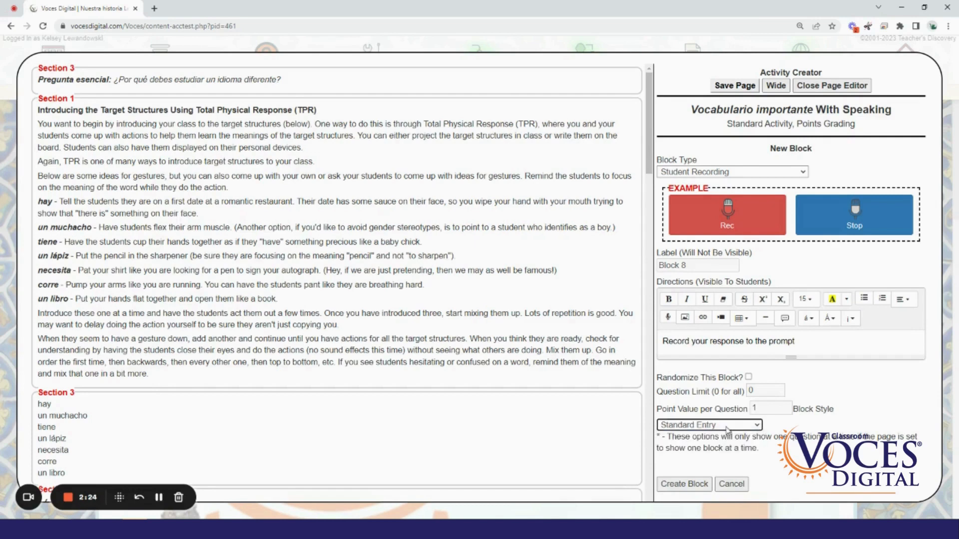
{"action": "left_click", "coordinate": [726, 427]}
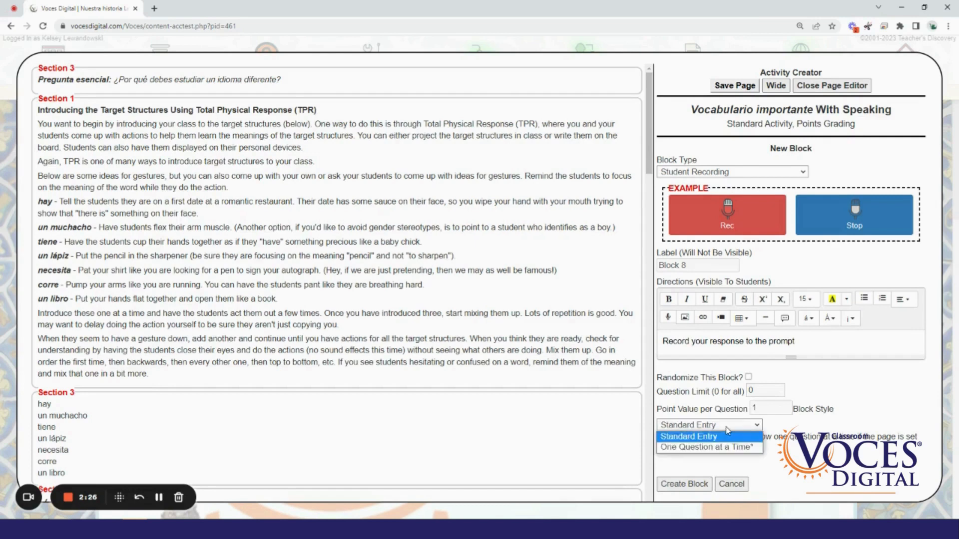
{"action": "left_click", "coordinate": [716, 471]}
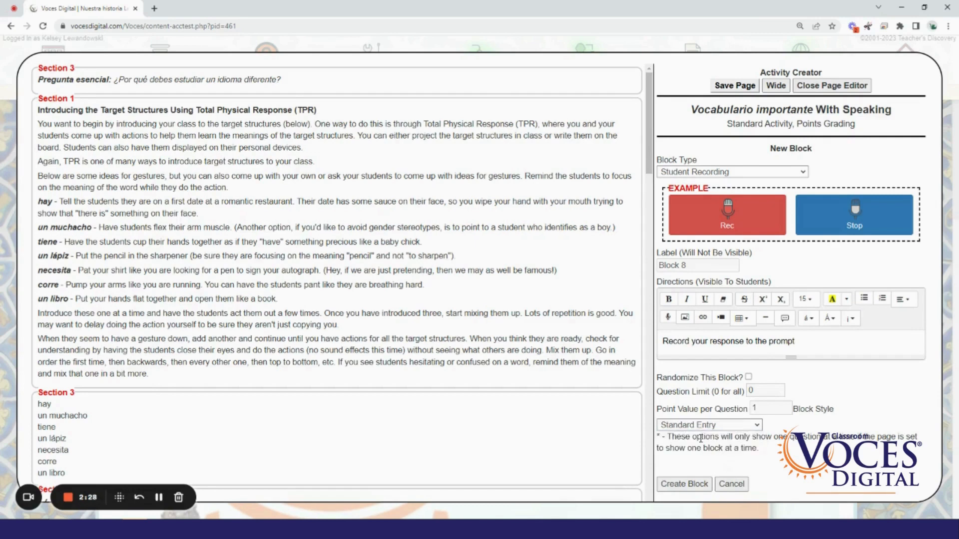
{"action": "left_click", "coordinate": [694, 485]}
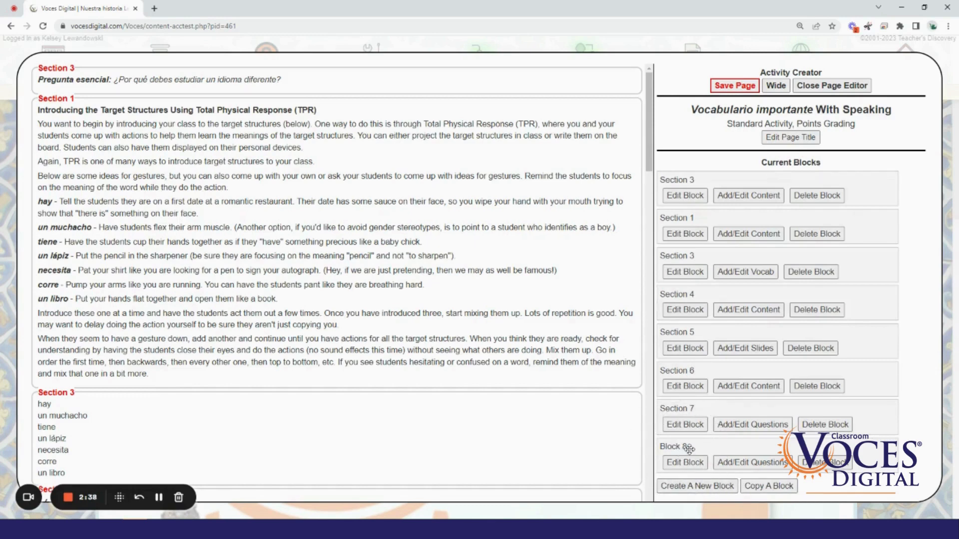
Step: Add the question "What would you like to see in the country we're learning about?" to Block 8
{"action": "left_click", "coordinate": [752, 465]}
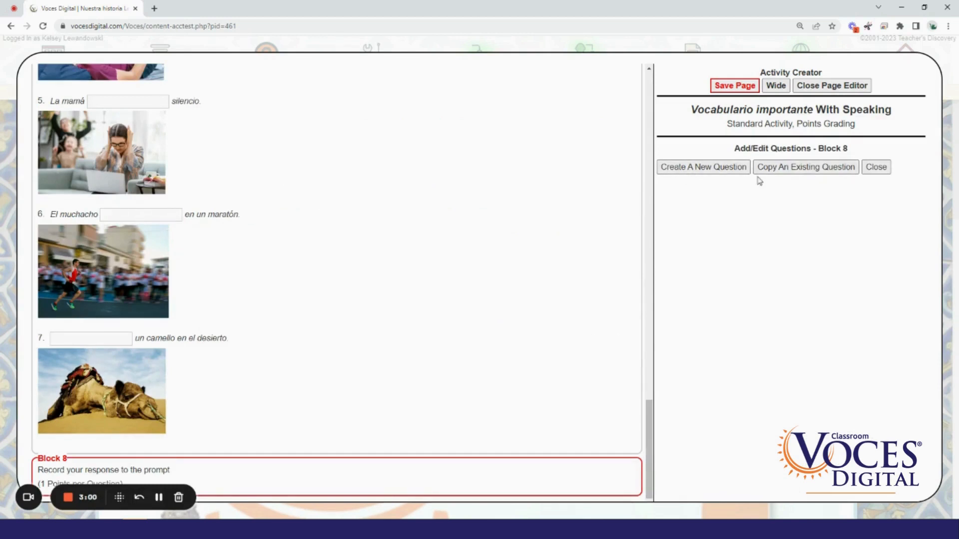
{"action": "left_click", "coordinate": [699, 173]}
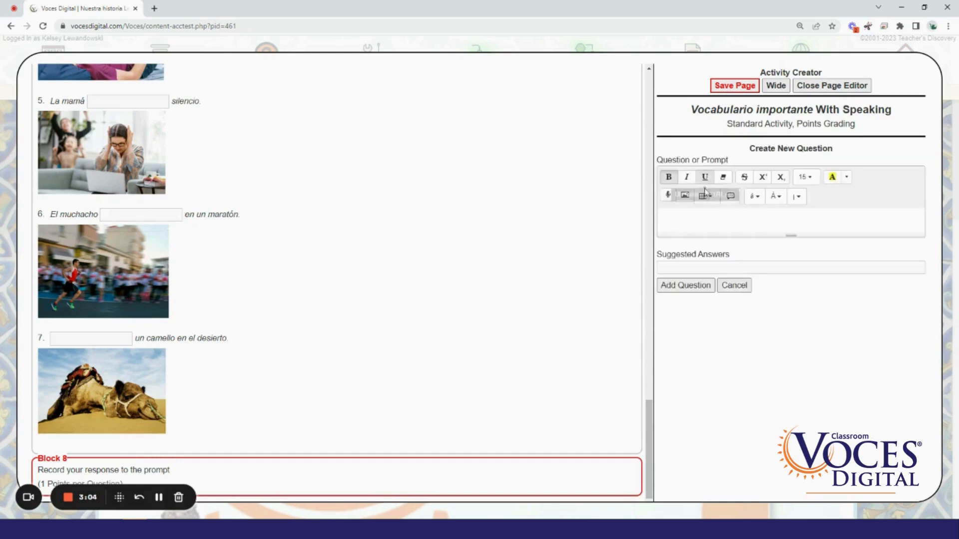
{"action": "left_click", "coordinate": [718, 221]}
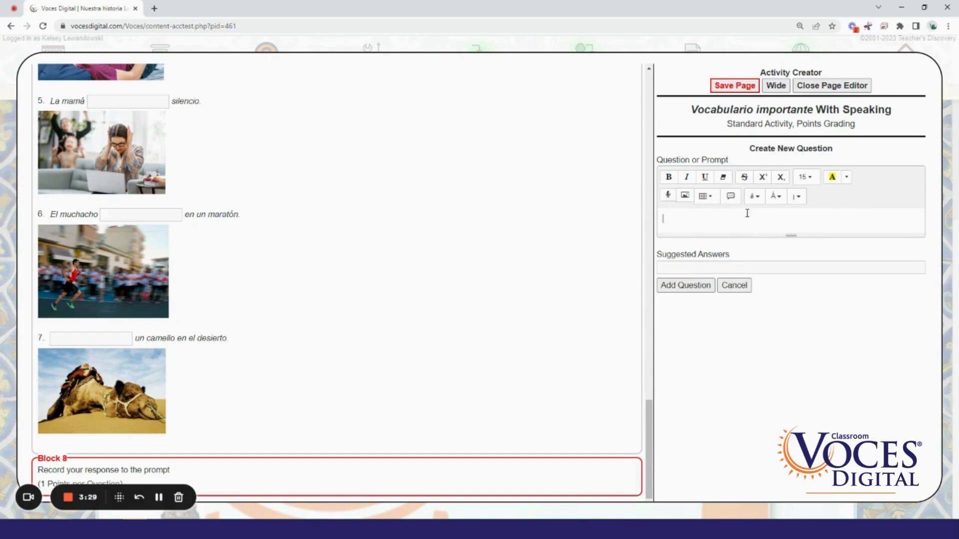
{"action": "left_click", "coordinate": [667, 199]}
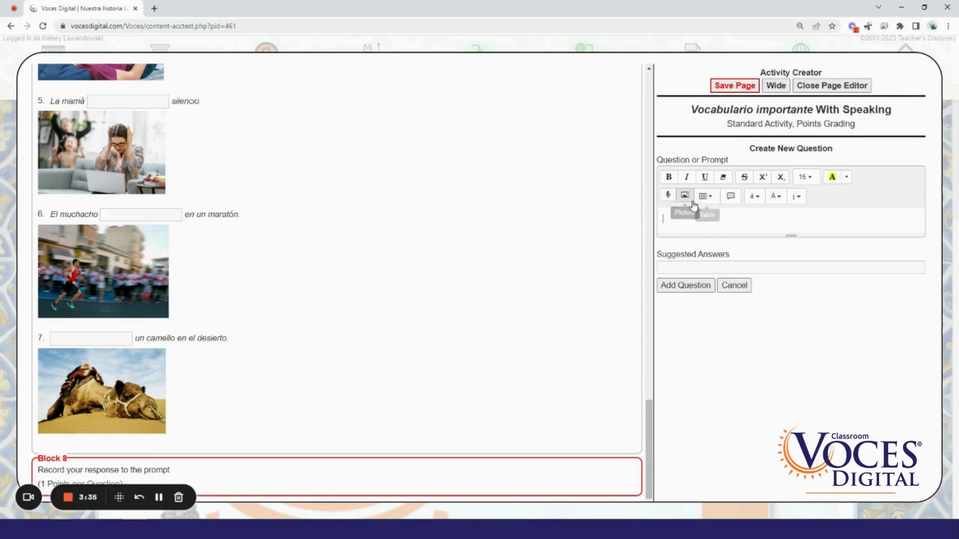
{"action": "key", "text": "ctrl"}
{"action": "key", "text": "ctrl"}
{"action": "type", "text": "What would "}
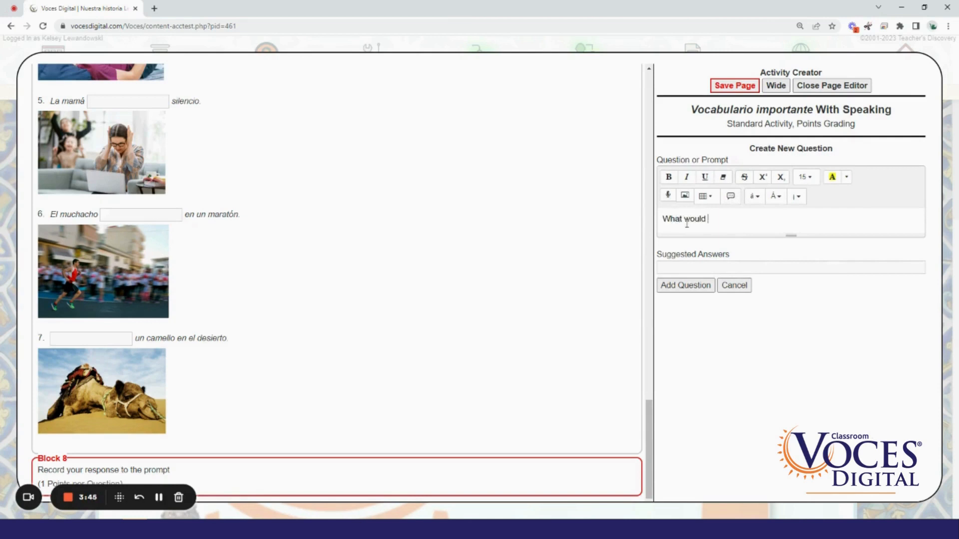
{"action": "type", "text": "you like to see in te"}
{"action": "key", "text": "BackSpace"}
{"action": "key", "text": "BackSpace"}
{"action": "type", "text": "he country"}
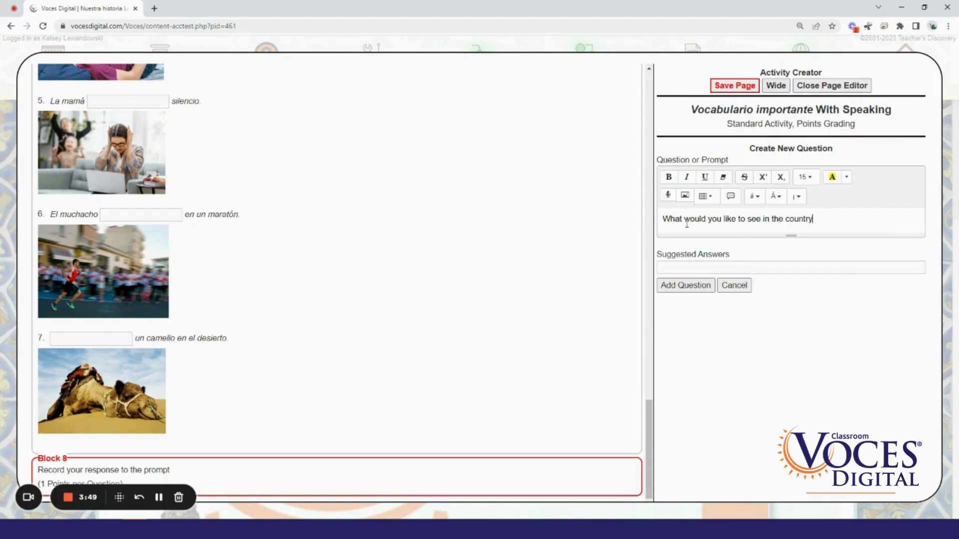
{"action": "type", "text": " we're learning about?"}
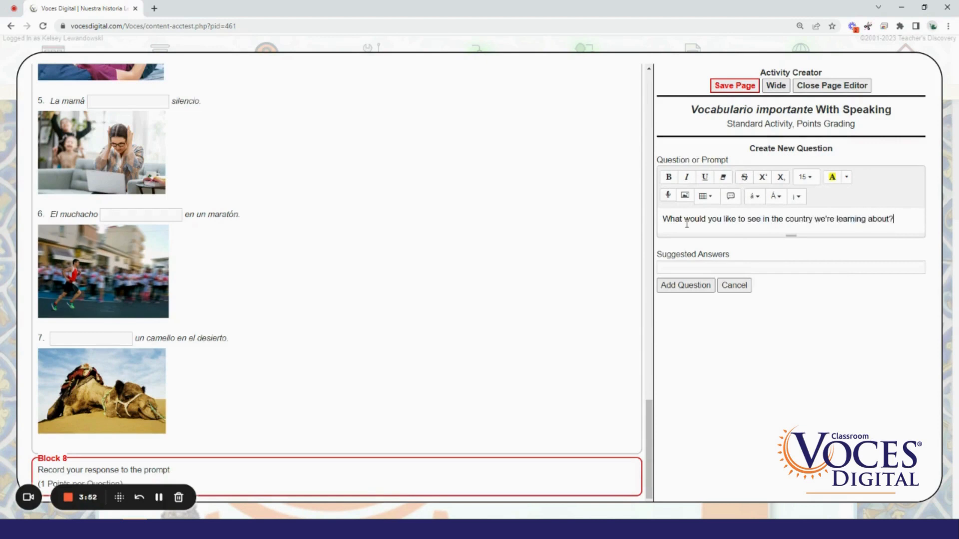
{"action": "left_click", "coordinate": [690, 295]}
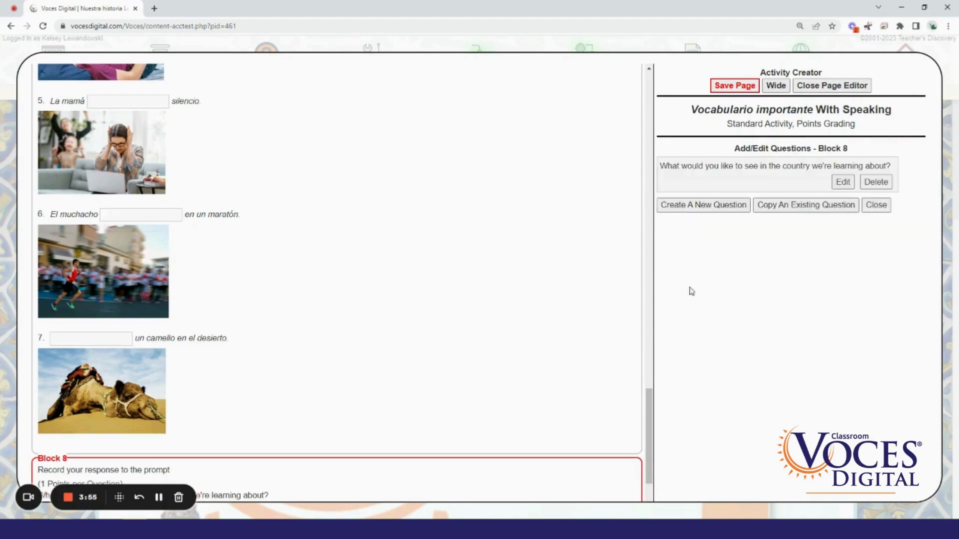
Step: Add a second question to Block 8 whose prompt is a self-recorded audio clip of about 4 seconds
{"action": "left_click", "coordinate": [693, 216]}
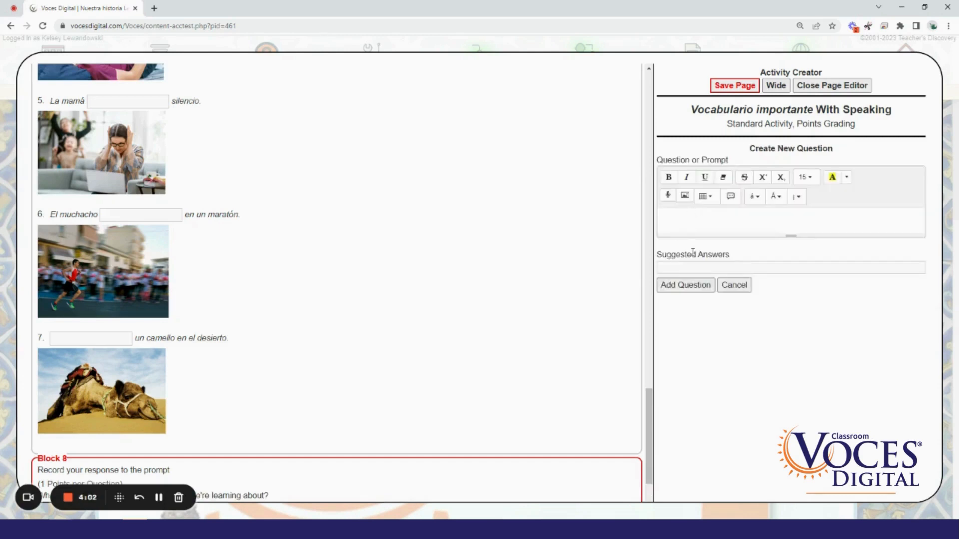
{"action": "left_click", "coordinate": [667, 196]}
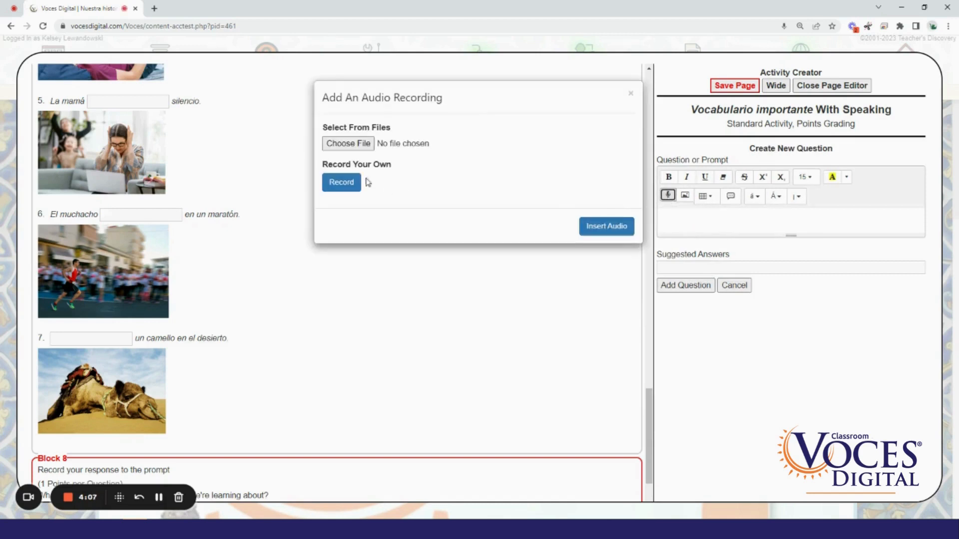
{"action": "left_click", "coordinate": [349, 192]}
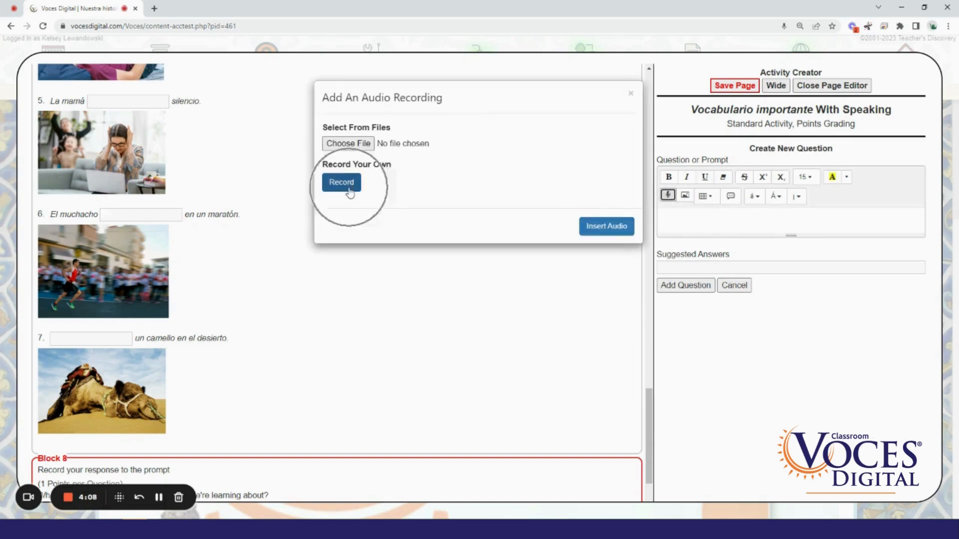
{"action": "left_click", "coordinate": [357, 144]}
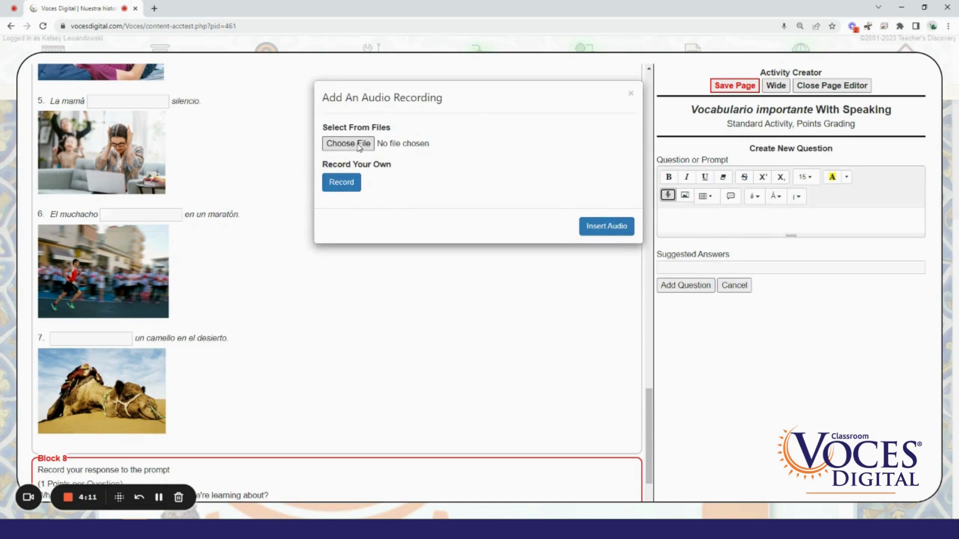
{"action": "left_click", "coordinate": [341, 183]}
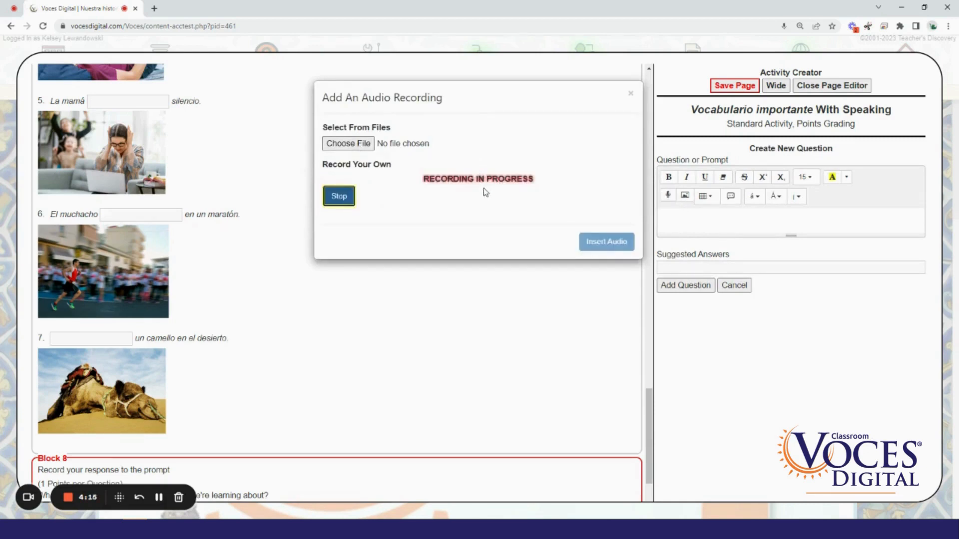
{"action": "left_click", "coordinate": [342, 198]}
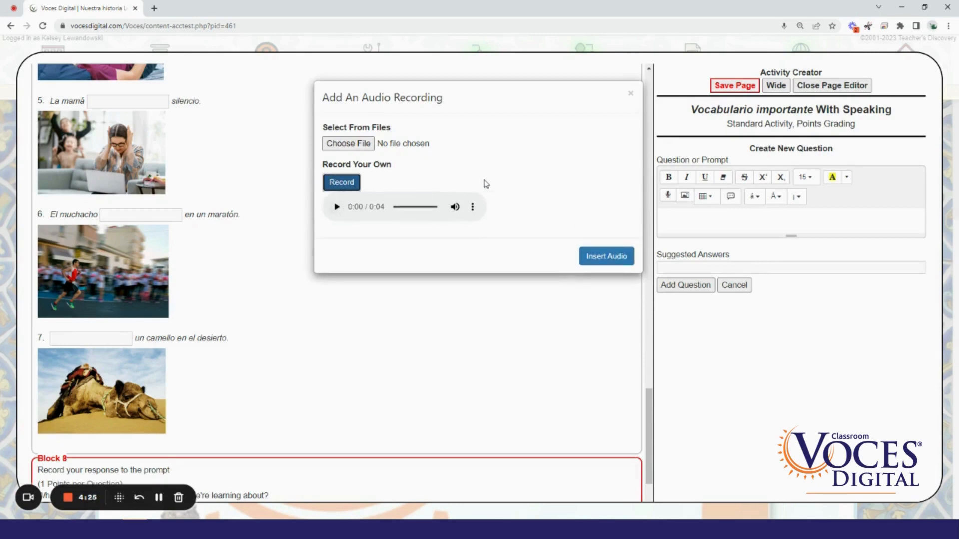
{"action": "left_click", "coordinate": [608, 257]}
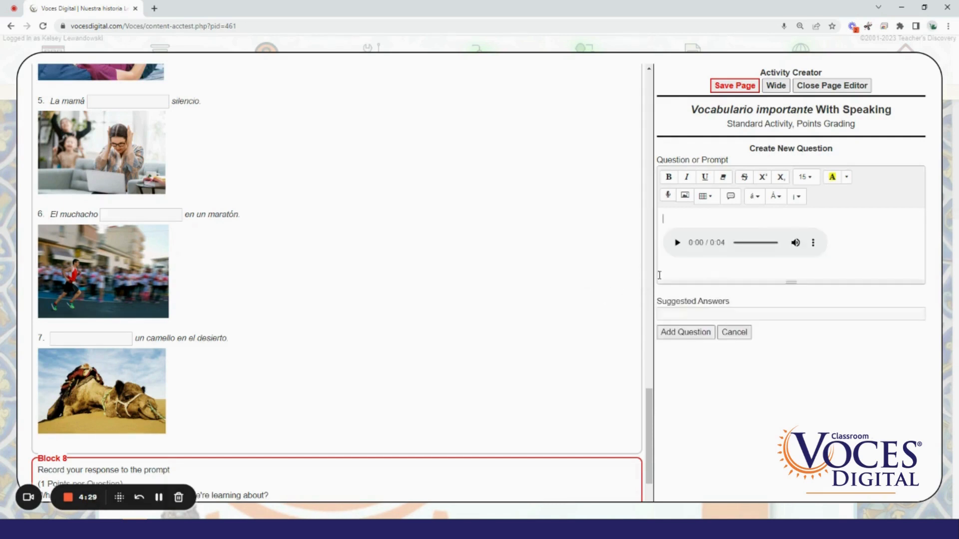
{"action": "left_click", "coordinate": [687, 335]}
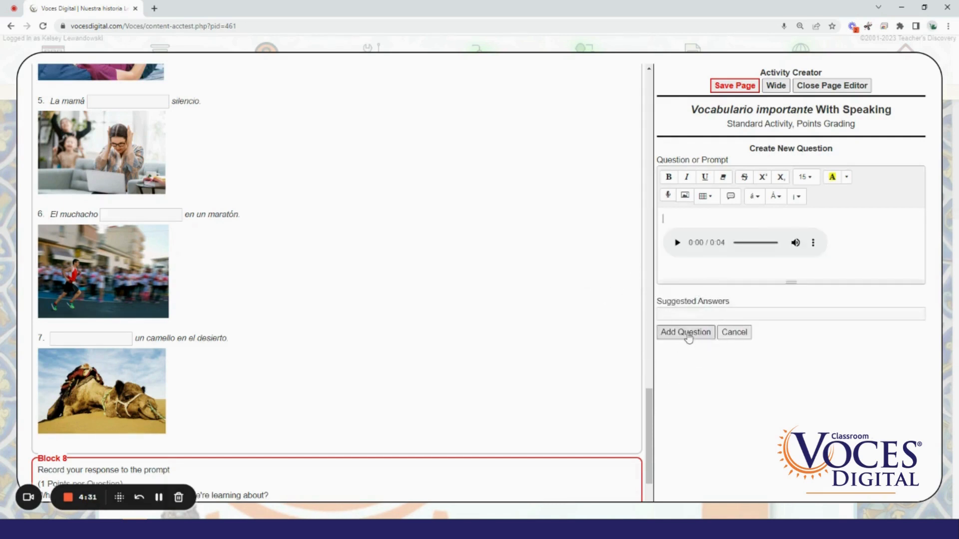
{"action": "scroll", "coordinate": [499, 279], "scroll_direction": "down", "scroll_amount": 3}
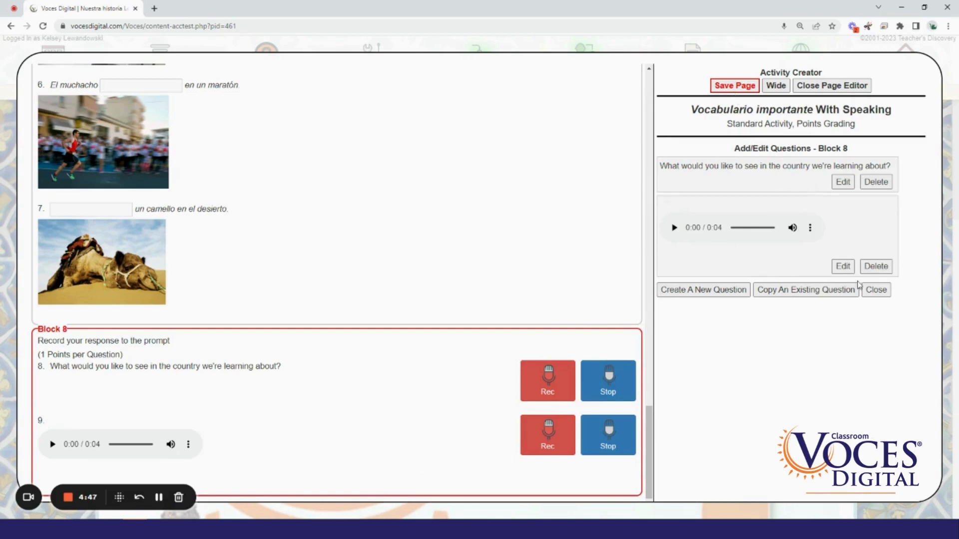
Step: Save the edited page and the Voces Editor changes, leaving both editors
{"action": "left_click", "coordinate": [875, 291]}
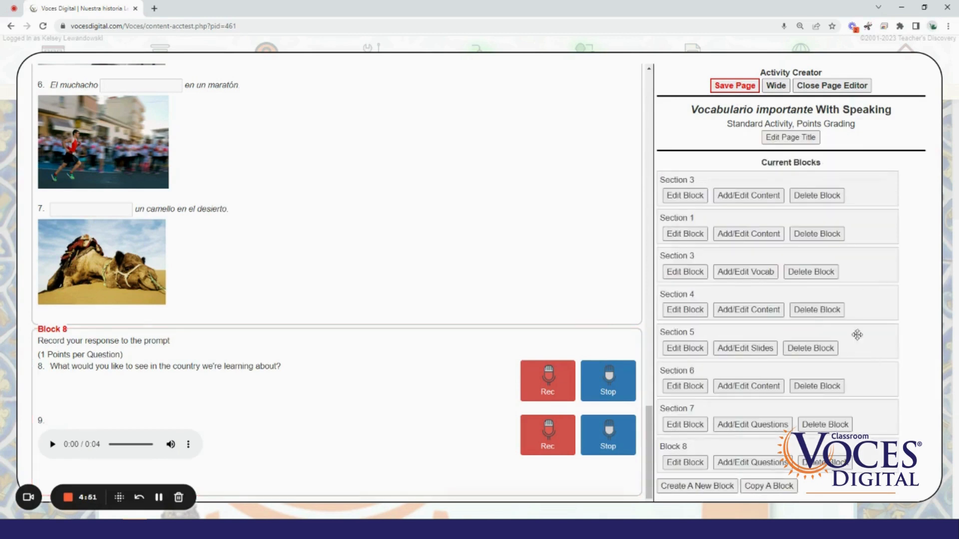
{"action": "left_click", "coordinate": [747, 87]}
{"action": "left_click", "coordinate": [829, 88]}
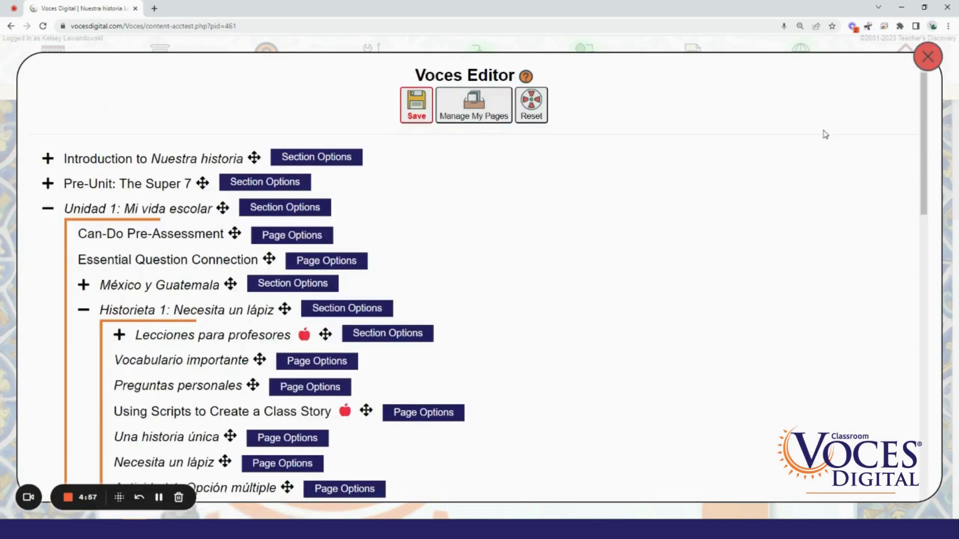
{"action": "left_click", "coordinate": [420, 116]}
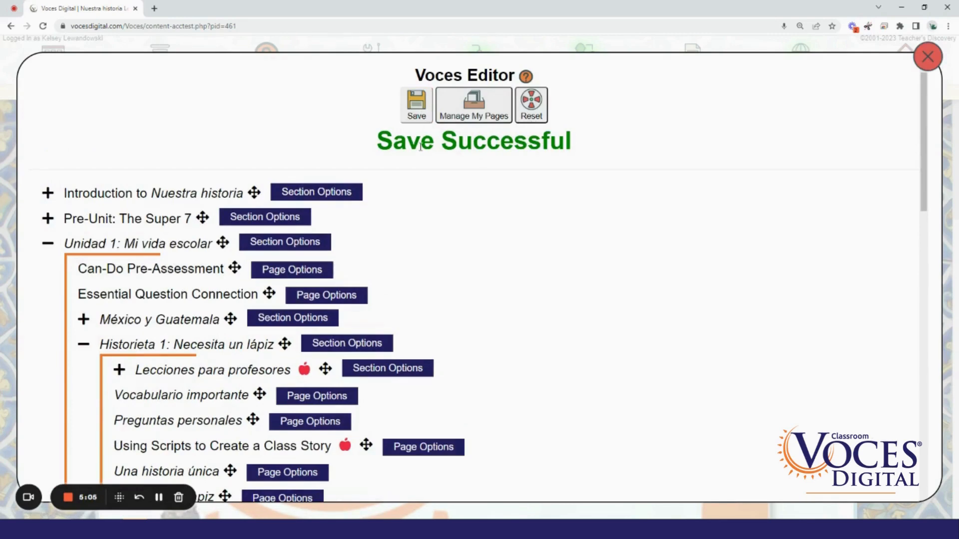
{"action": "left_click", "coordinate": [927, 57]}
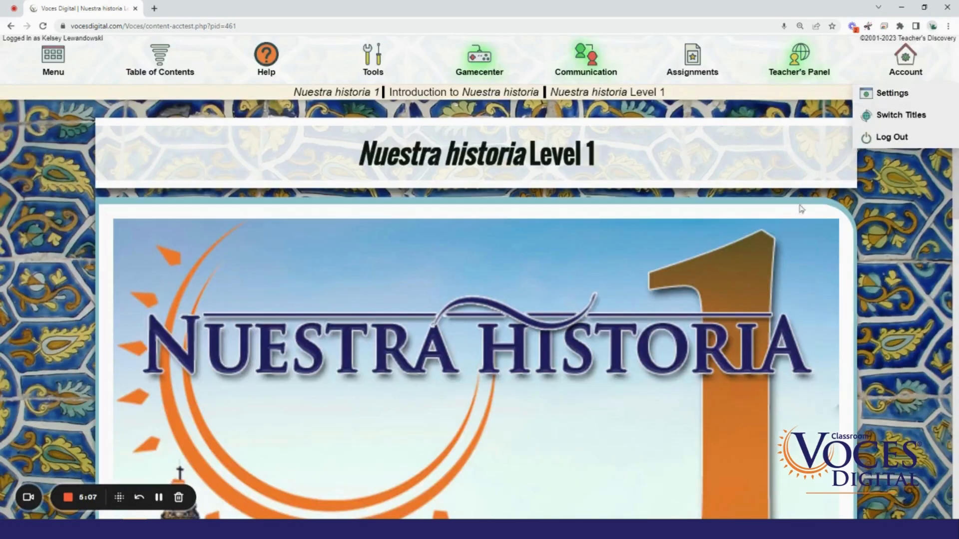